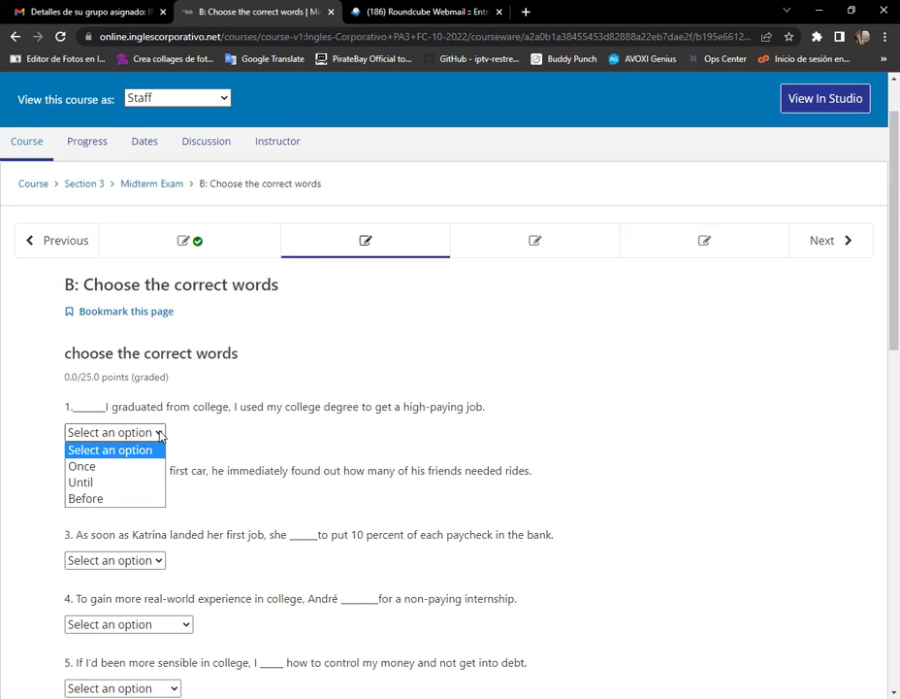
{"action": "left_click", "coordinate": [161, 434]}
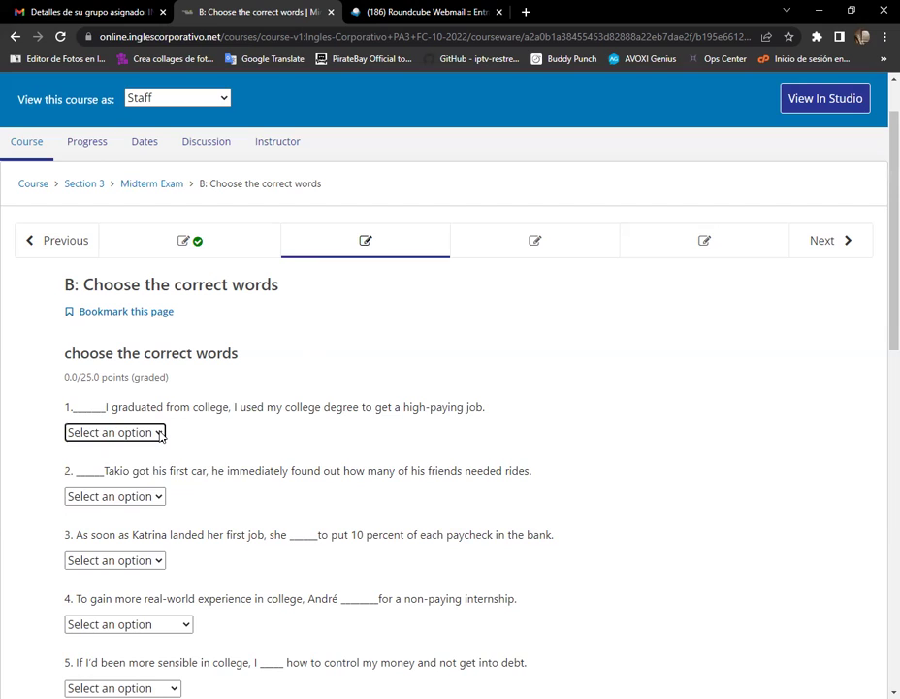
{"action": "left_click", "coordinate": [160, 434]}
{"action": "left_click", "coordinate": [161, 435]}
{"action": "left_click", "coordinate": [161, 435]}
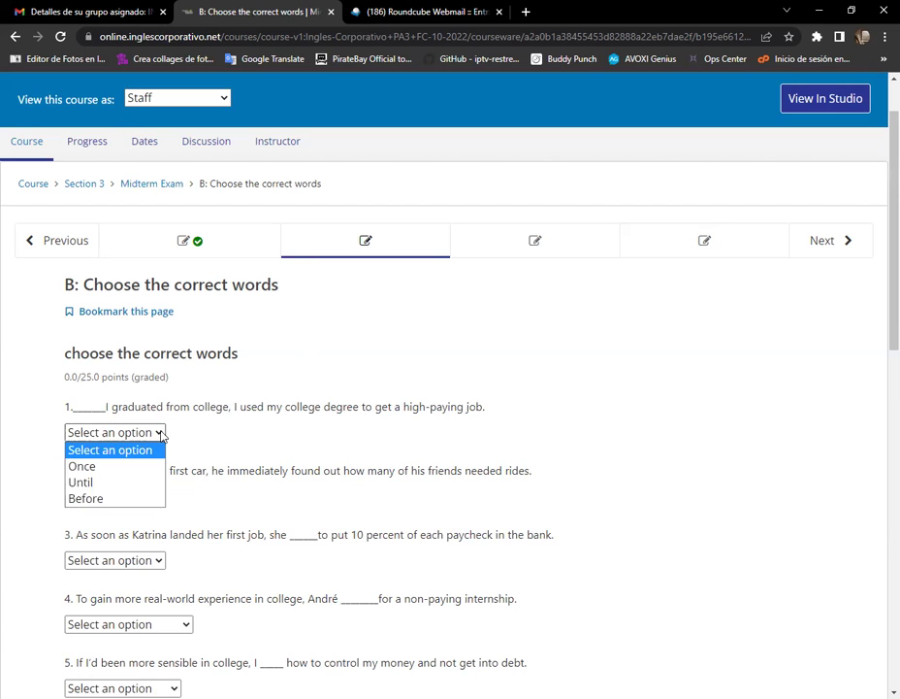
{"action": "left_click", "coordinate": [162, 435]}
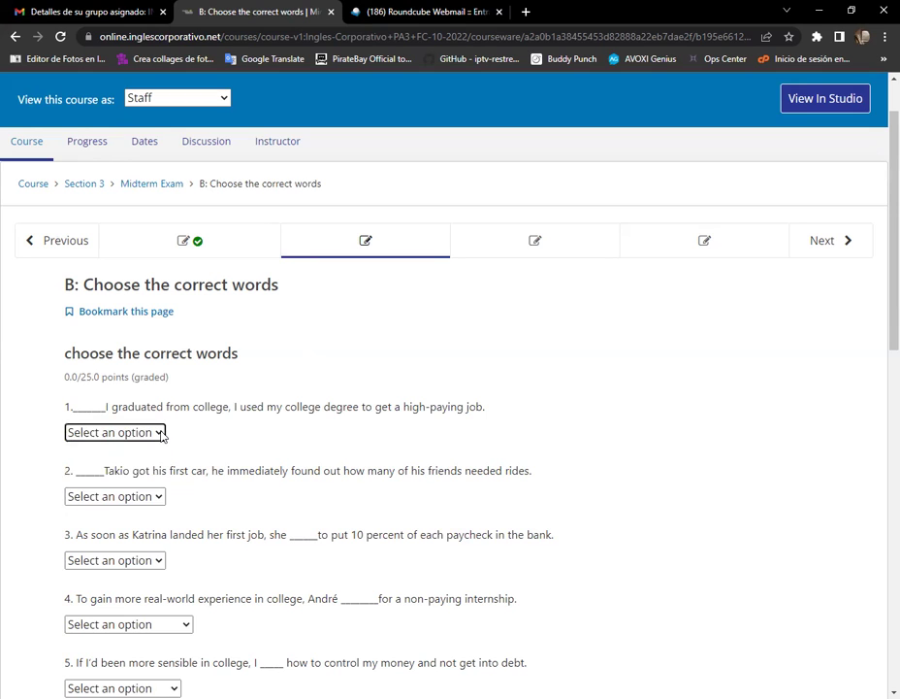
{"action": "left_click", "coordinate": [162, 435]}
{"action": "left_click", "coordinate": [163, 435]}
{"action": "left_click", "coordinate": [163, 434]}
{"action": "left_click", "coordinate": [162, 435]}
{"action": "left_click", "coordinate": [163, 431]}
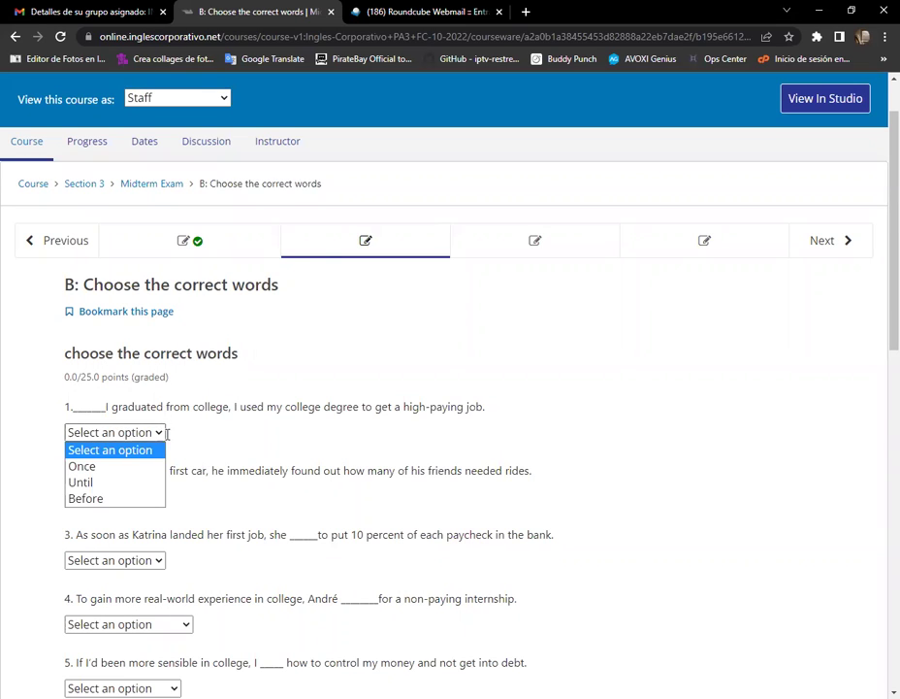
{"action": "left_click", "coordinate": [257, 401]}
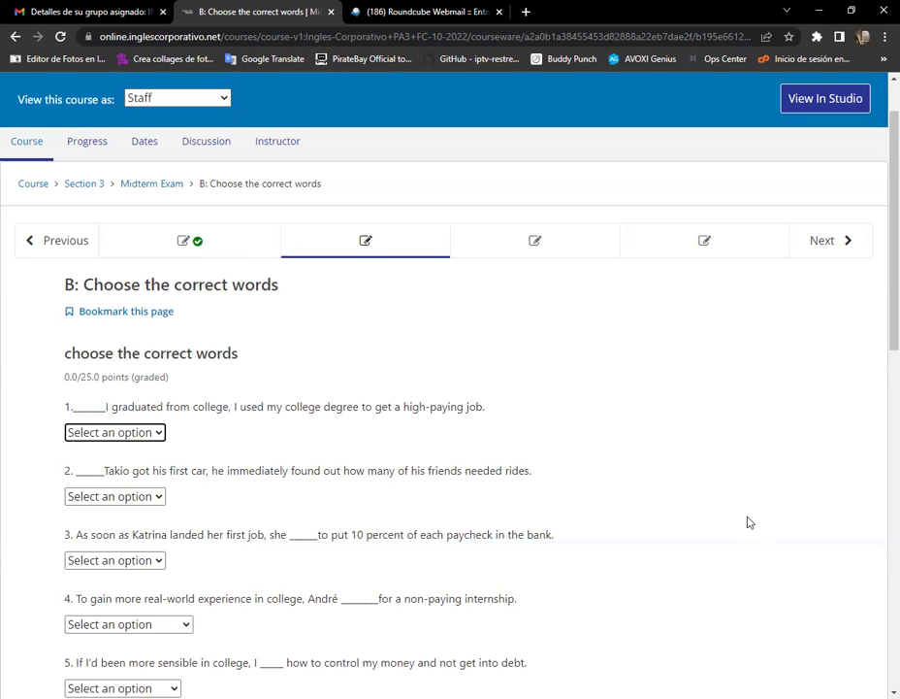
{"action": "left_click", "coordinate": [602, 12]}
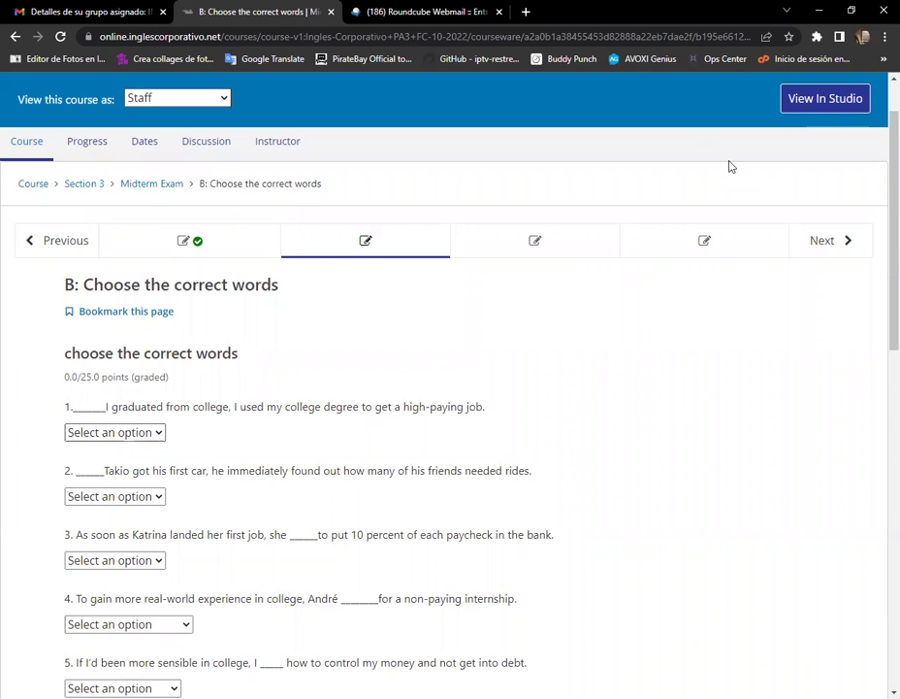
Step: Answer question 1, about graduating from college, with "Once"
{"action": "left_click", "coordinate": [156, 432]}
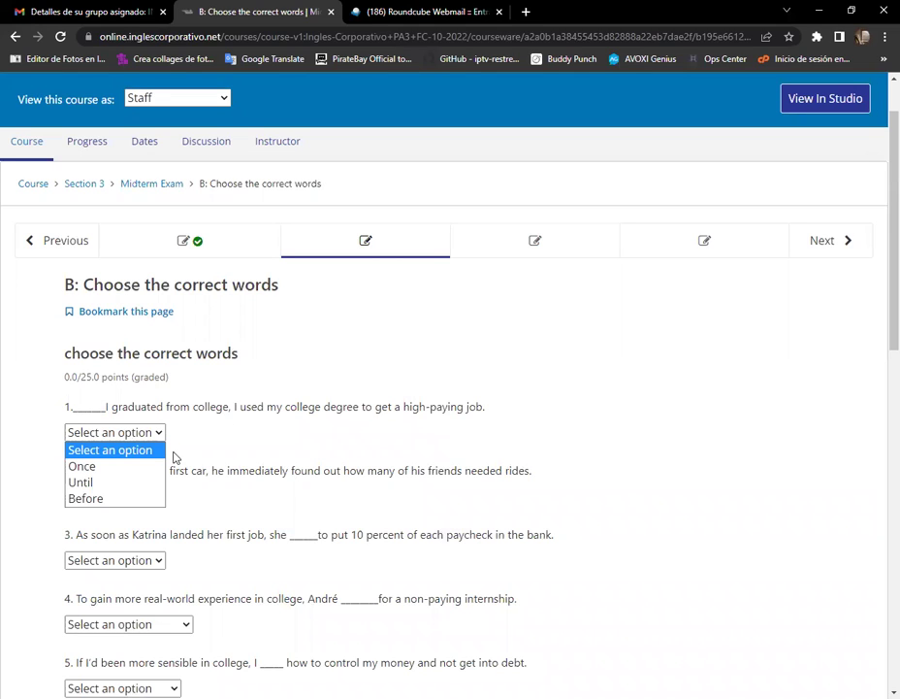
{"action": "left_click", "coordinate": [108, 468]}
{"action": "left_click", "coordinate": [157, 436]}
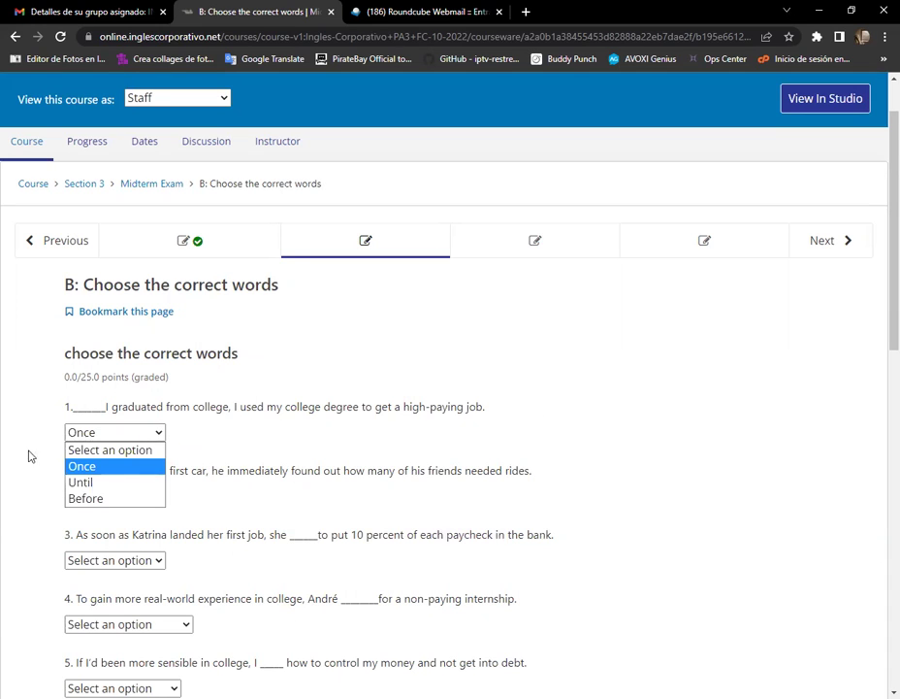
{"action": "left_click", "coordinate": [86, 467]}
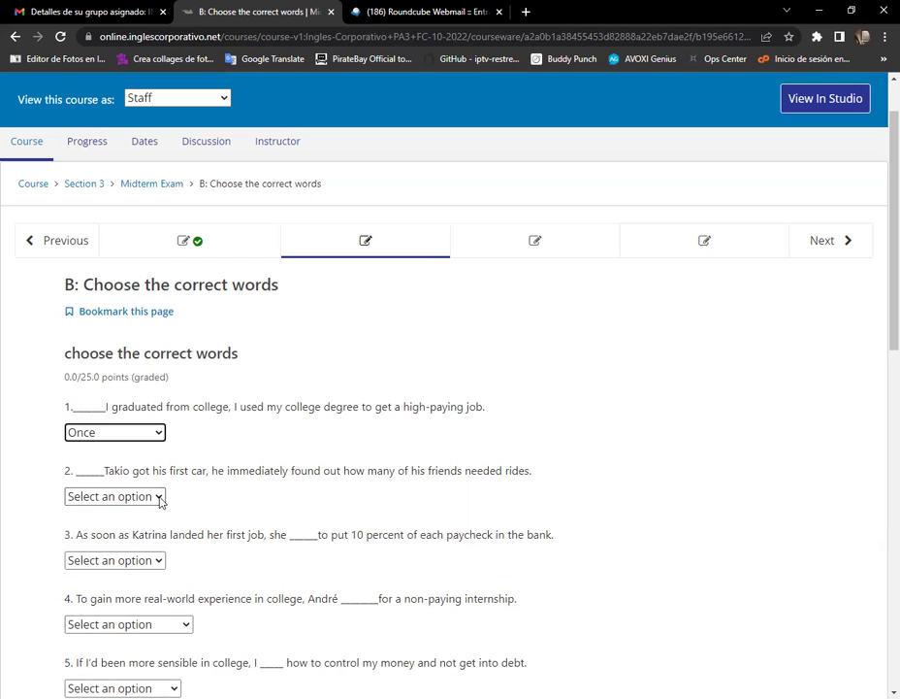
Step: Answer question 2, about getting a first car, with "The moment"
{"action": "key", "text": "Tab"}
{"action": "key", "text": "space"}
{"action": "scroll", "coordinate": [224, 444], "scroll_direction": "down", "scroll_amount": 1}
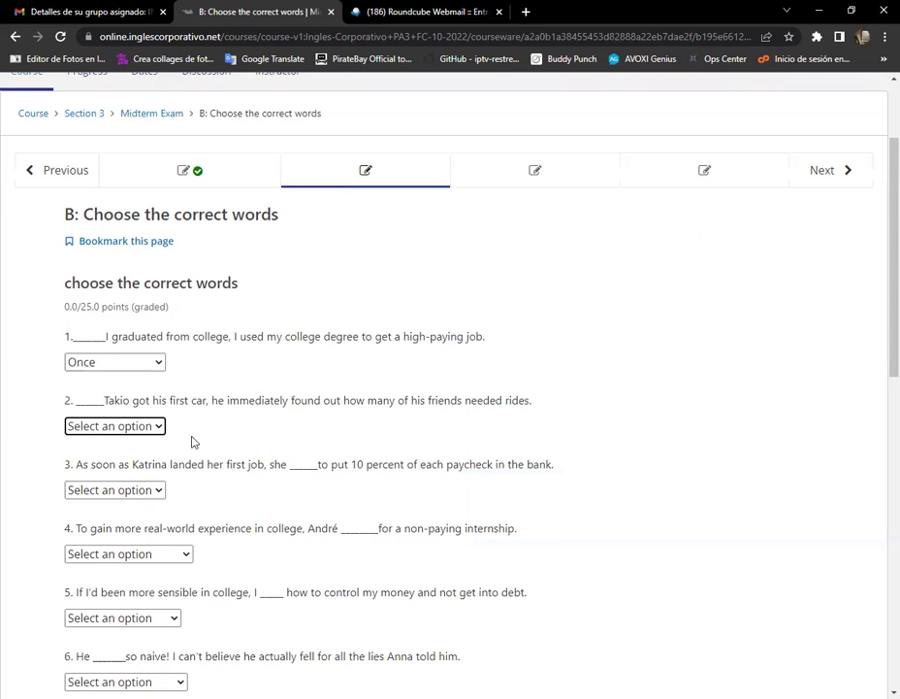
{"action": "left_click", "coordinate": [157, 428]}
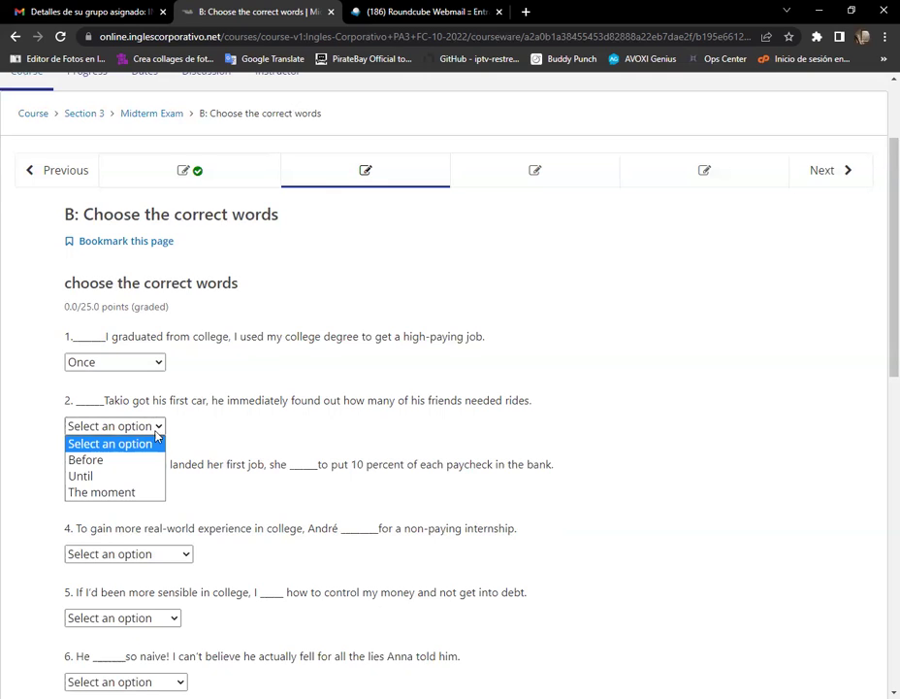
{"action": "left_click", "coordinate": [133, 493]}
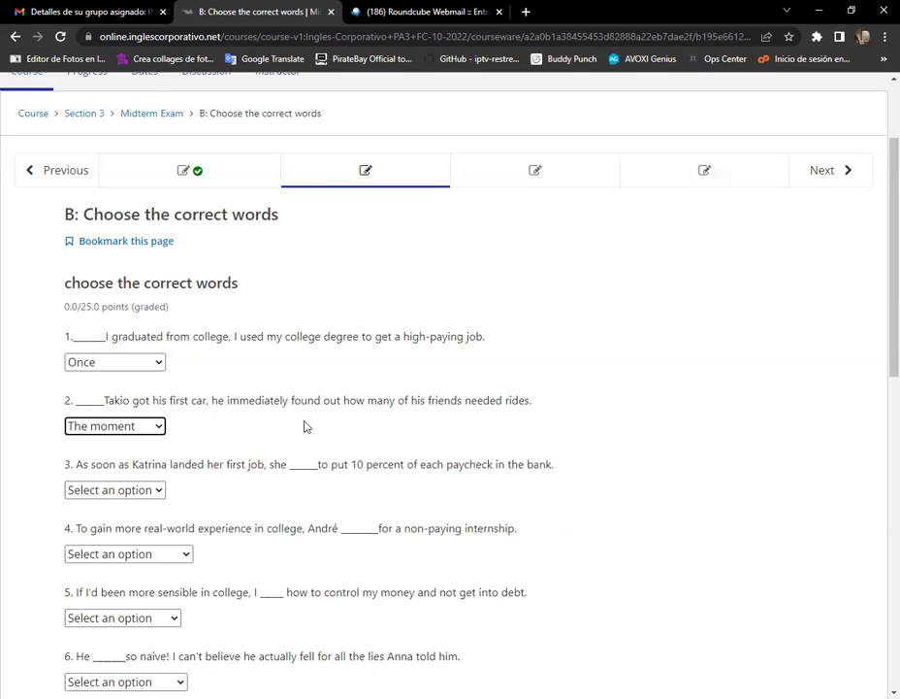
Step: Complete question 3, about putting 10 percent of each paycheck in the bank, with "decided"
{"action": "scroll", "coordinate": [295, 466], "scroll_direction": "down", "scroll_amount": 1}
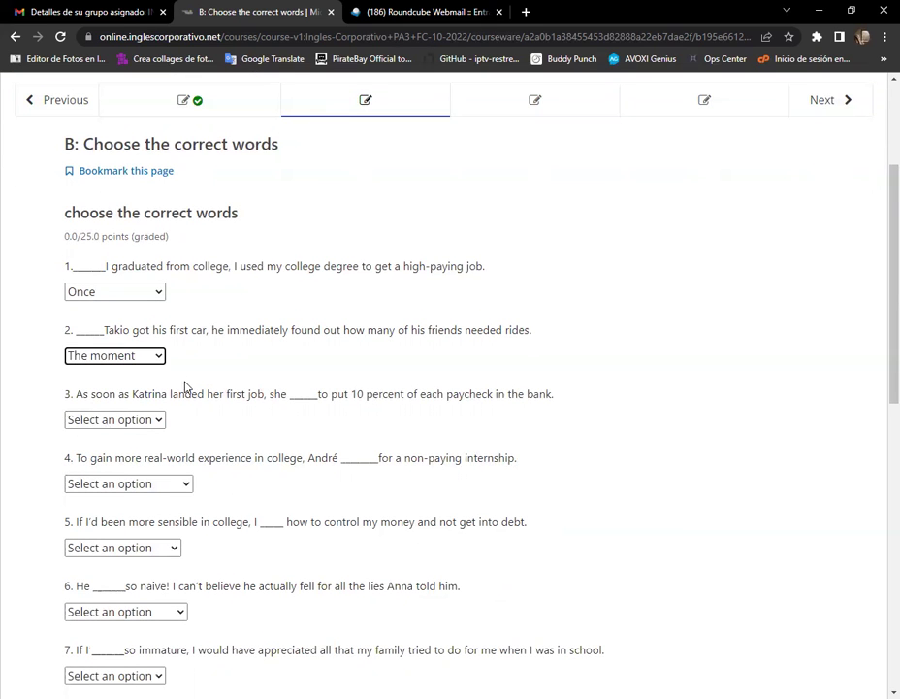
{"action": "scroll", "coordinate": [262, 350], "scroll_direction": "down", "scroll_amount": 2}
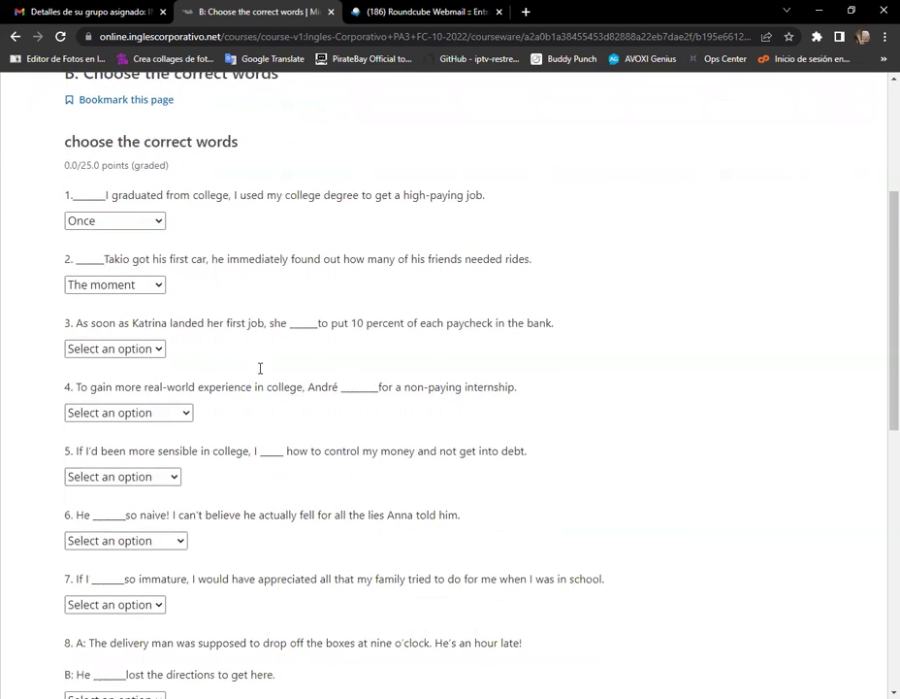
{"action": "scroll", "coordinate": [265, 371], "scroll_direction": "down", "scroll_amount": 1}
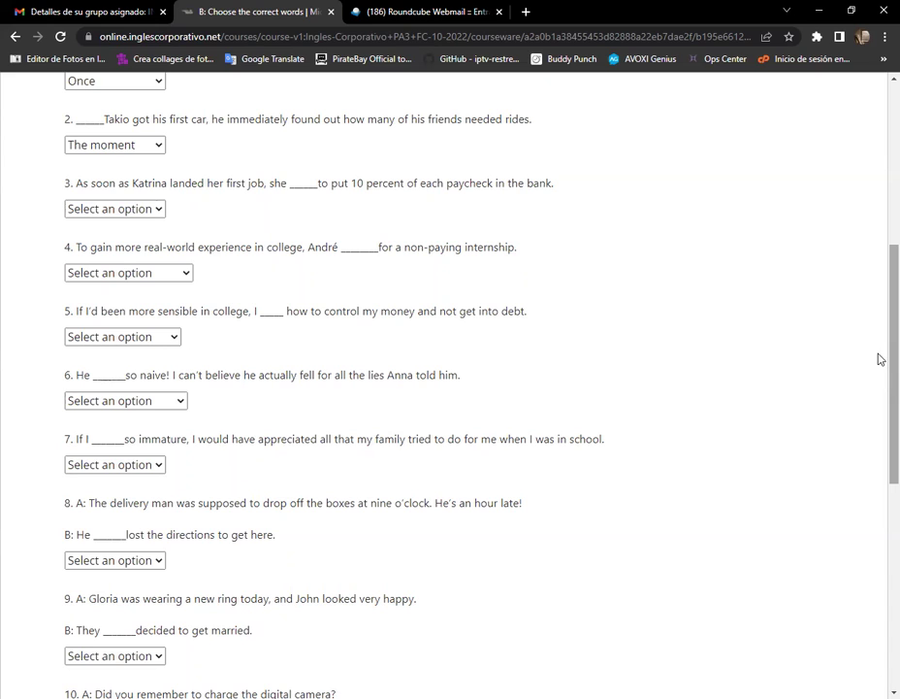
{"action": "left_click", "coordinate": [160, 211]}
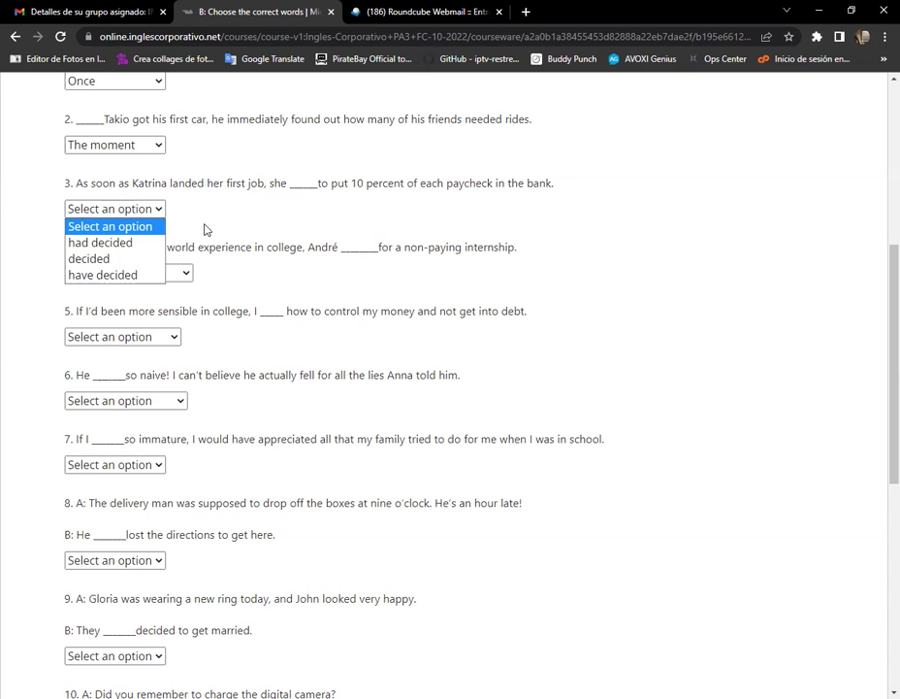
{"action": "left_click", "coordinate": [122, 259]}
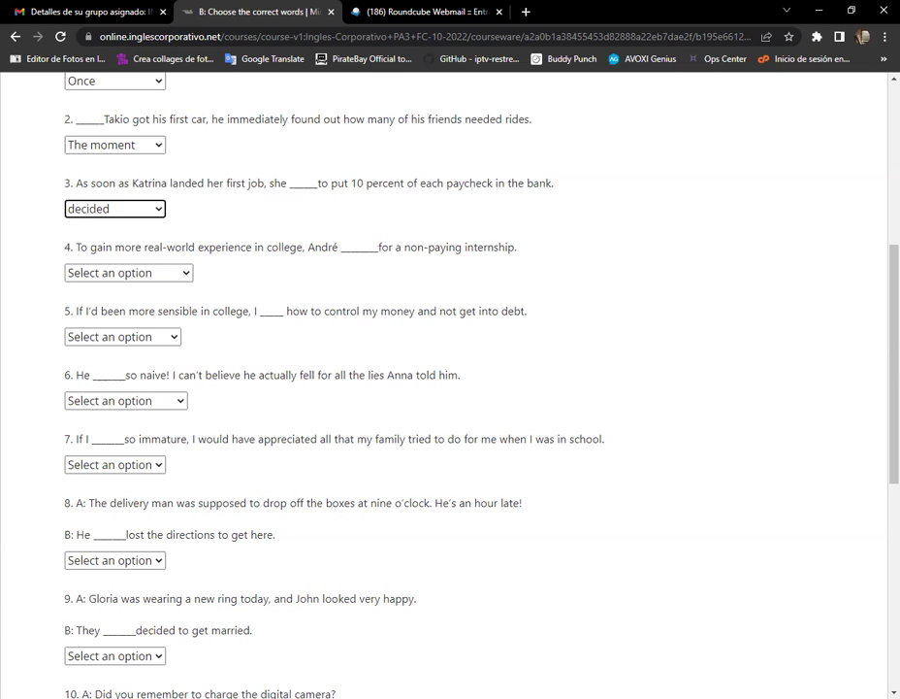
Step: Complete question 4, about the non-paying internship, with "should have applied"
{"action": "left_click", "coordinate": [189, 275]}
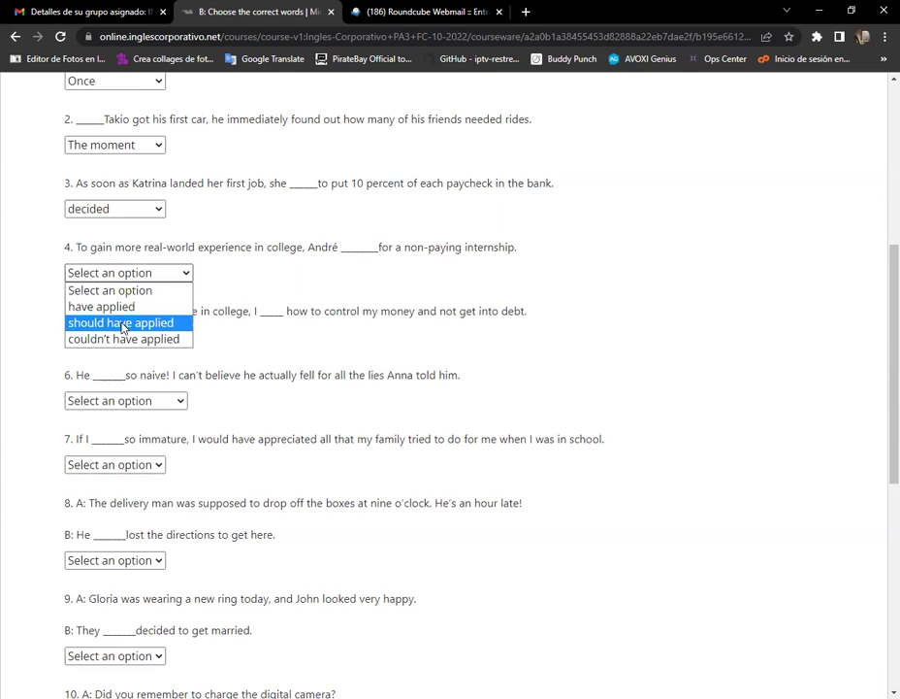
{"action": "key", "text": "Return"}
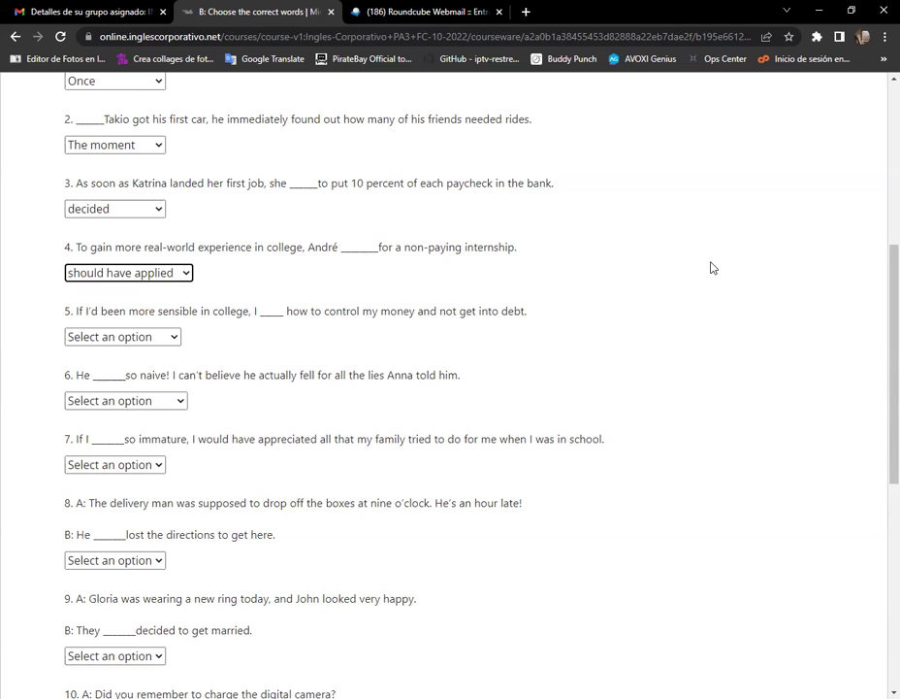
{"action": "left_click", "coordinate": [233, 329]}
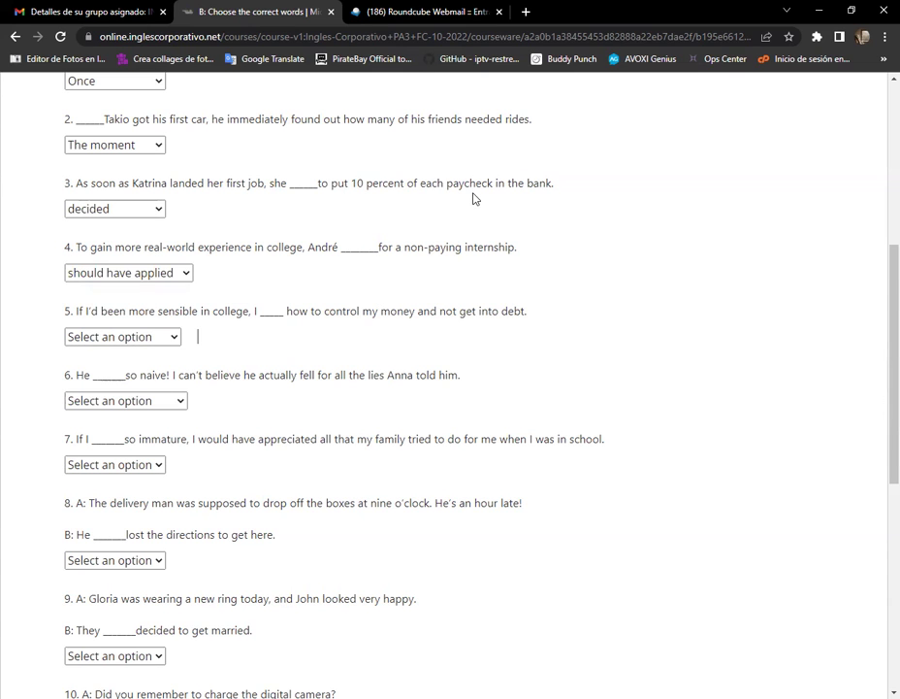
Step: Complete question 5, about controlling money and avoiding debt, with "could have learned"
{"action": "scroll", "coordinate": [204, 349], "scroll_direction": "down", "scroll_amount": 3}
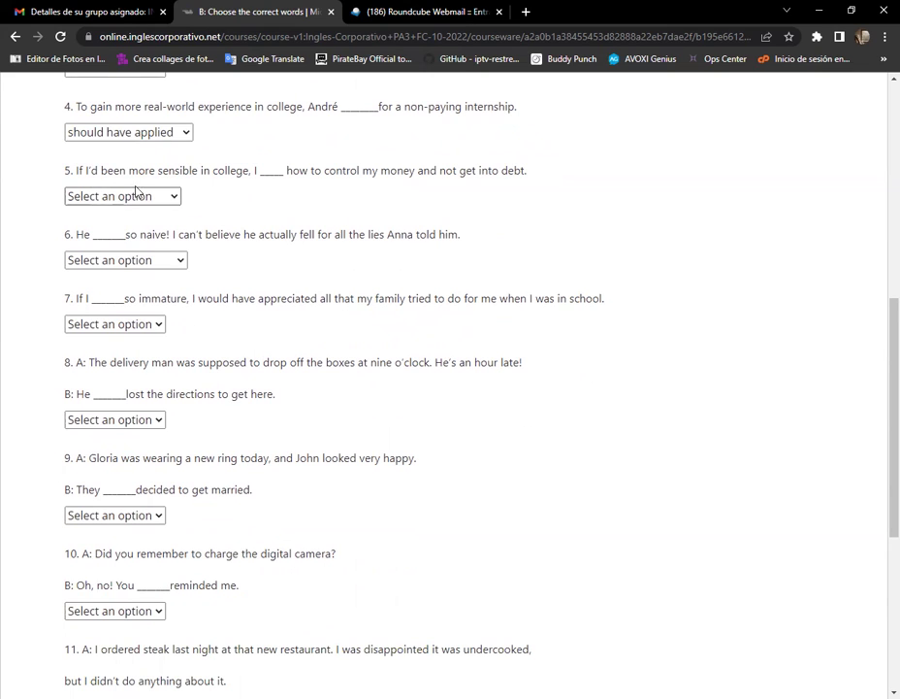
{"action": "scroll", "coordinate": [434, 146], "scroll_direction": "up", "scroll_amount": 1}
{"action": "scroll", "coordinate": [440, 163], "scroll_direction": "up", "scroll_amount": 1}
{"action": "scroll", "coordinate": [440, 163], "scroll_direction": "down", "scroll_amount": 1}
{"action": "left_click", "coordinate": [176, 196]}
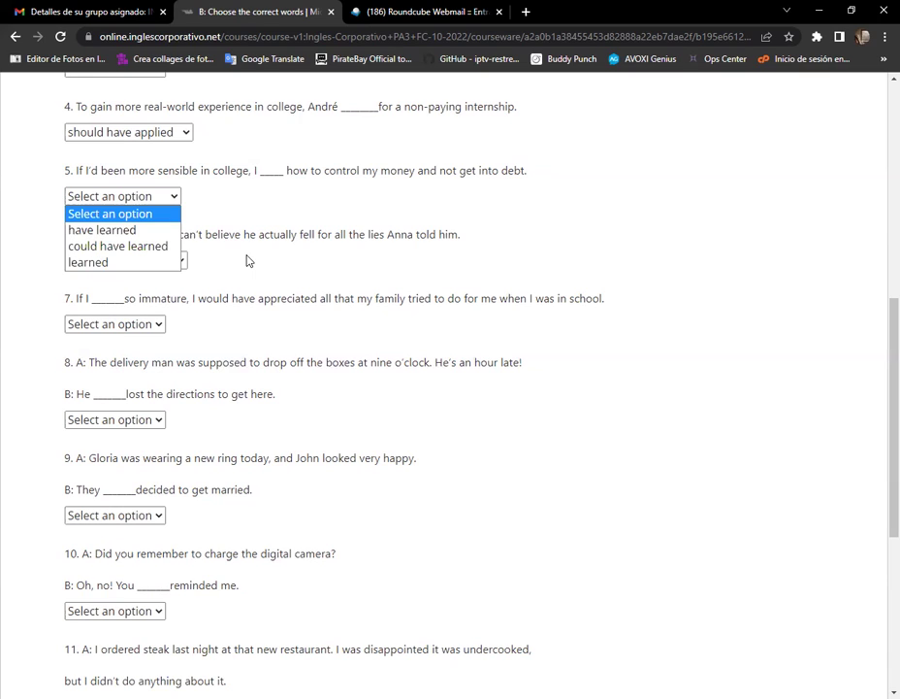
{"action": "left_click", "coordinate": [152, 247]}
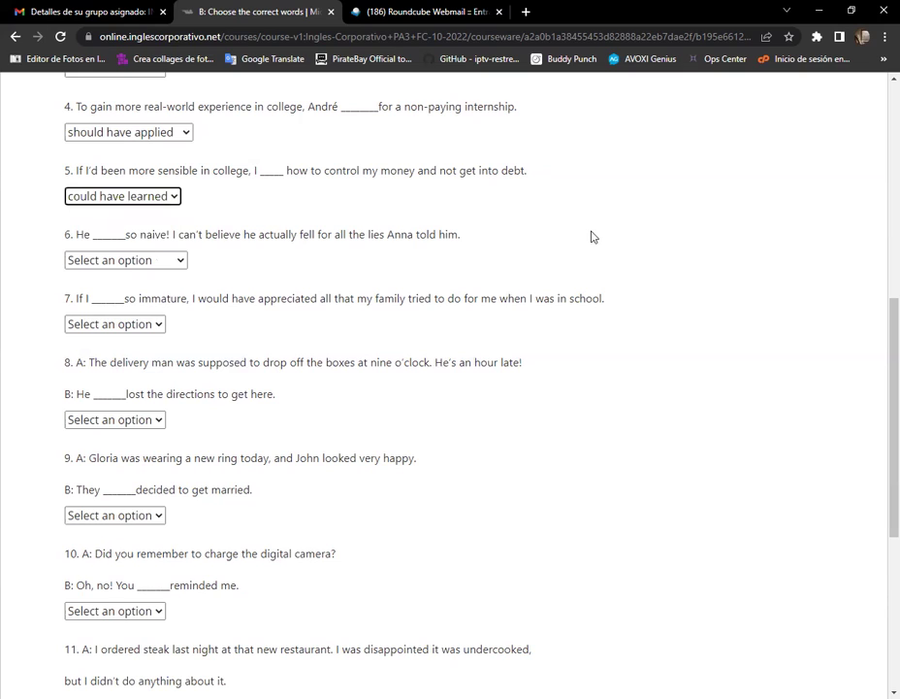
Step: Answer question 6 with "shouldn't have been" and question 7 with "hadn't been"
{"action": "left_click", "coordinate": [180, 266]}
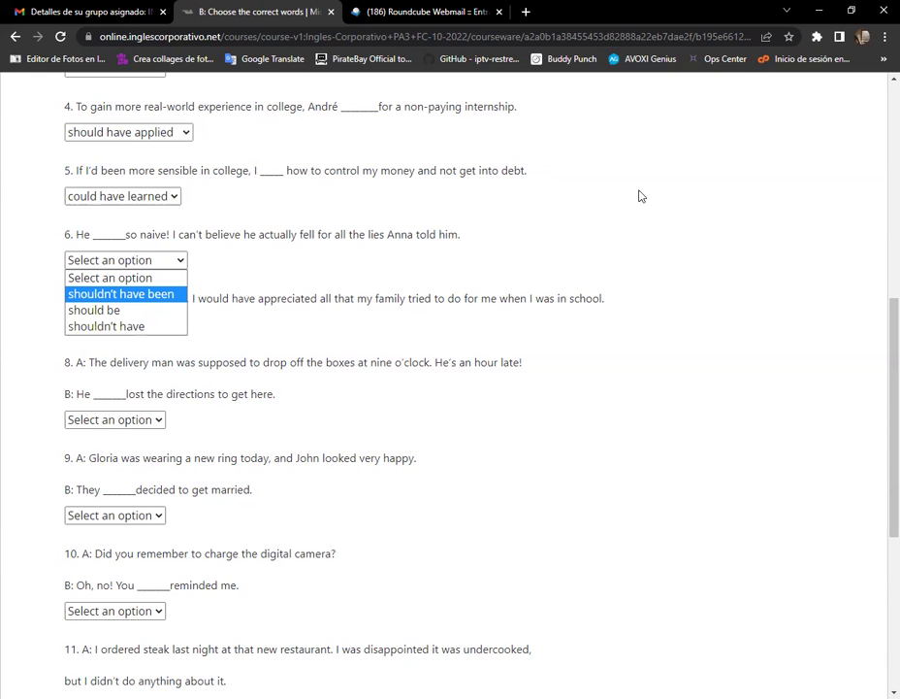
{"action": "key", "text": "Return"}
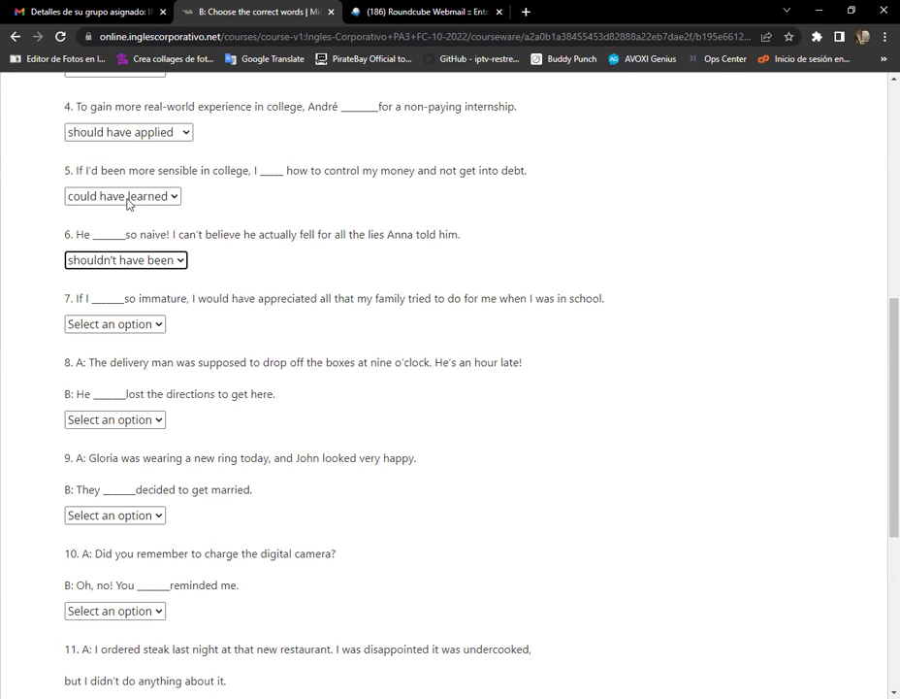
{"action": "left_click", "coordinate": [158, 326]}
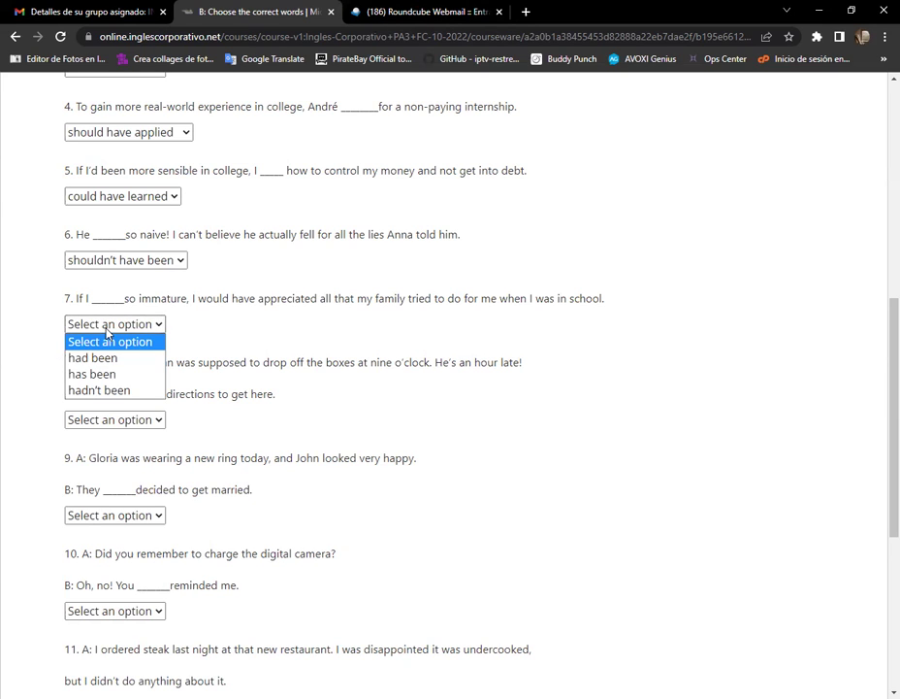
{"action": "left_click", "coordinate": [108, 391]}
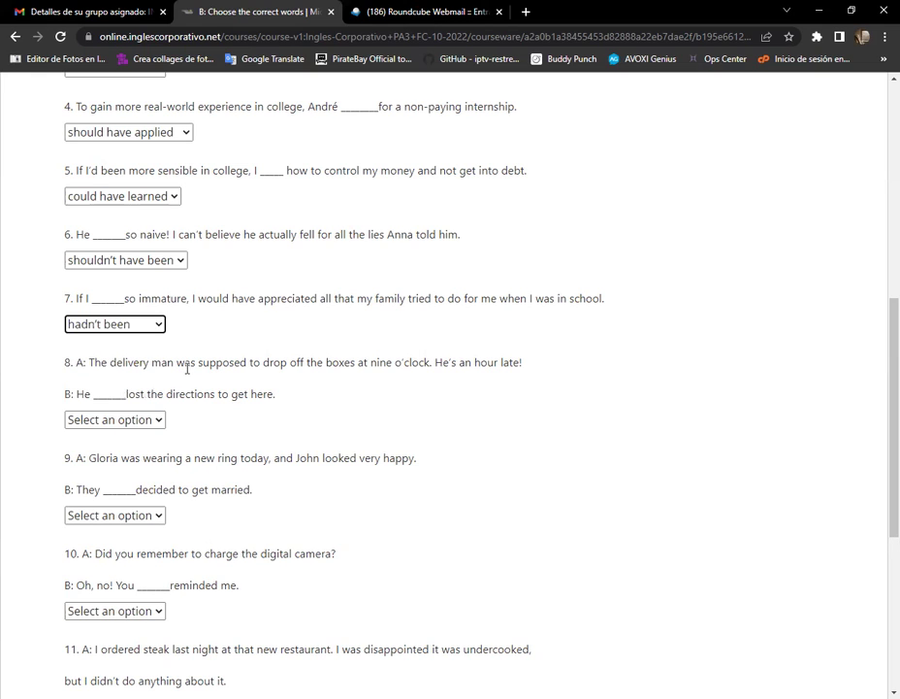
Step: Answer question 8, about the late delivery man, with "might have" and question 9, about getting married, with "must have"
{"action": "left_click", "coordinate": [160, 425]}
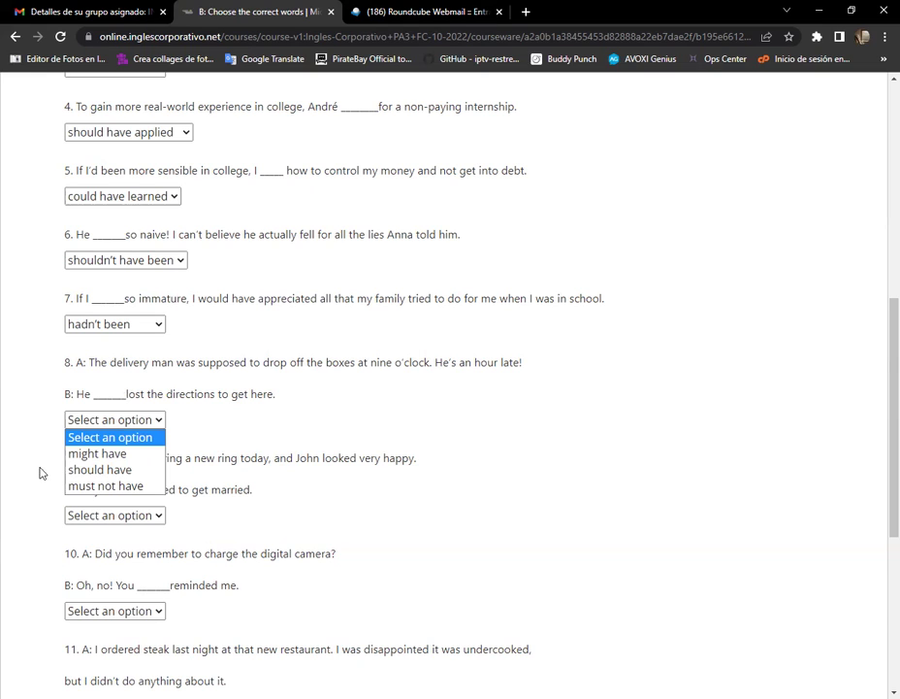
{"action": "left_click", "coordinate": [115, 456]}
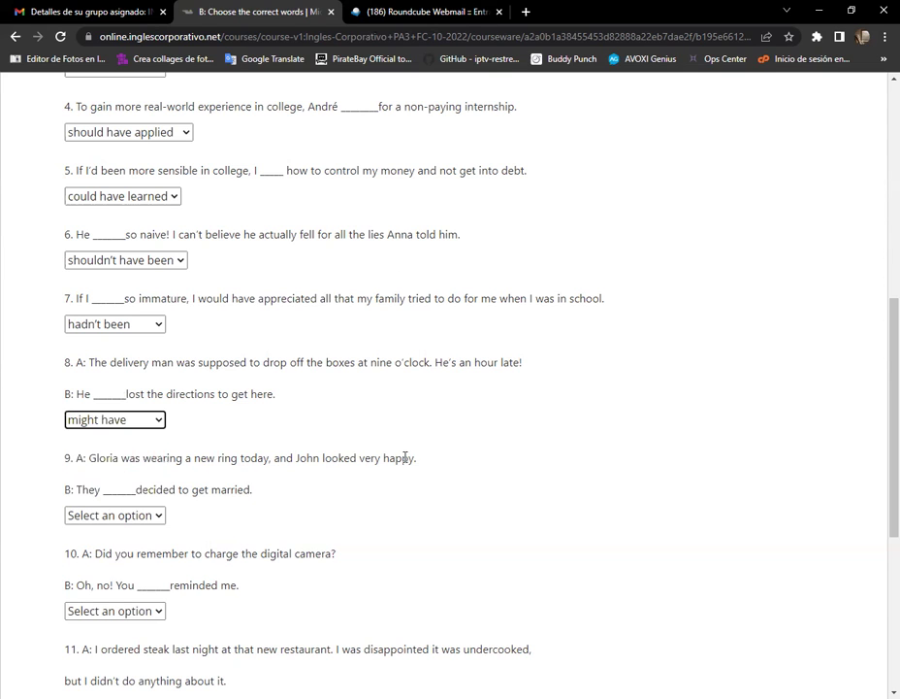
{"action": "scroll", "coordinate": [375, 483], "scroll_direction": "down", "scroll_amount": 3}
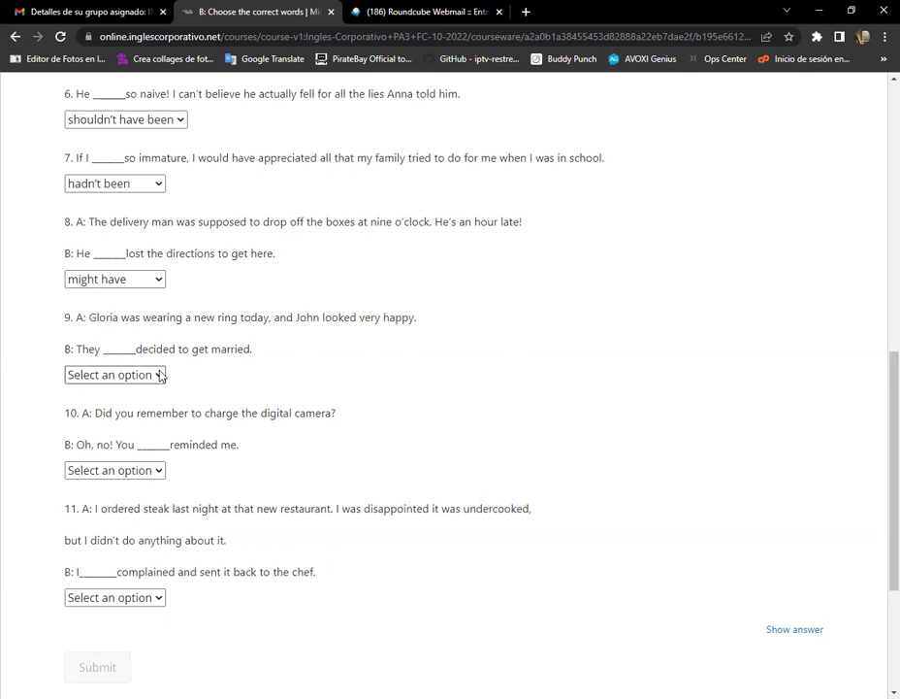
{"action": "left_click", "coordinate": [155, 377]}
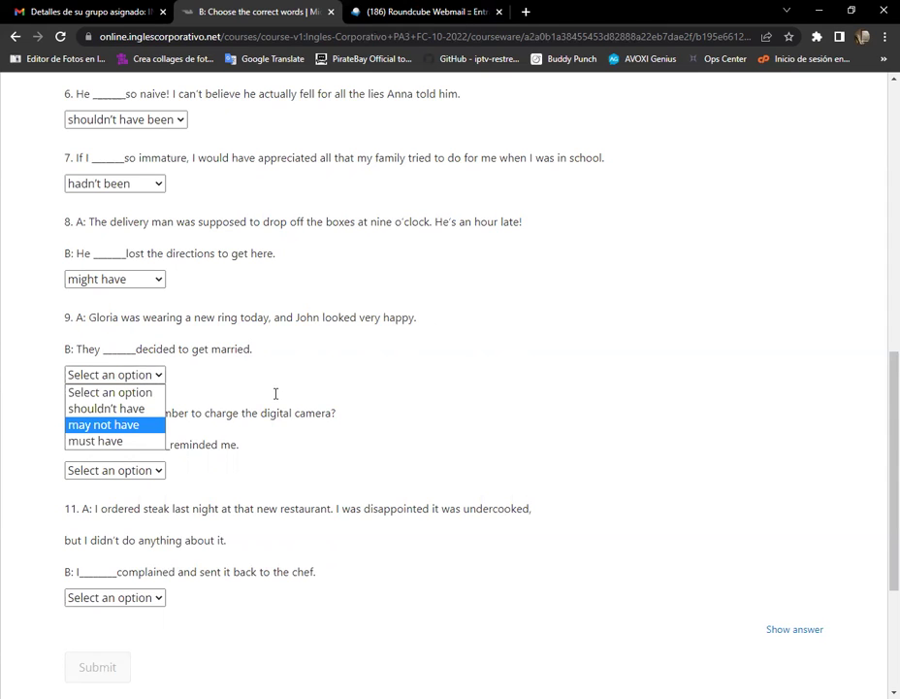
{"action": "left_click", "coordinate": [108, 442]}
Step: Answer question 10, about charging the digital camera, with "should have" and question 11, about the undercooked steak, with "would have"
{"action": "scroll", "coordinate": [229, 402], "scroll_direction": "down", "scroll_amount": 3}
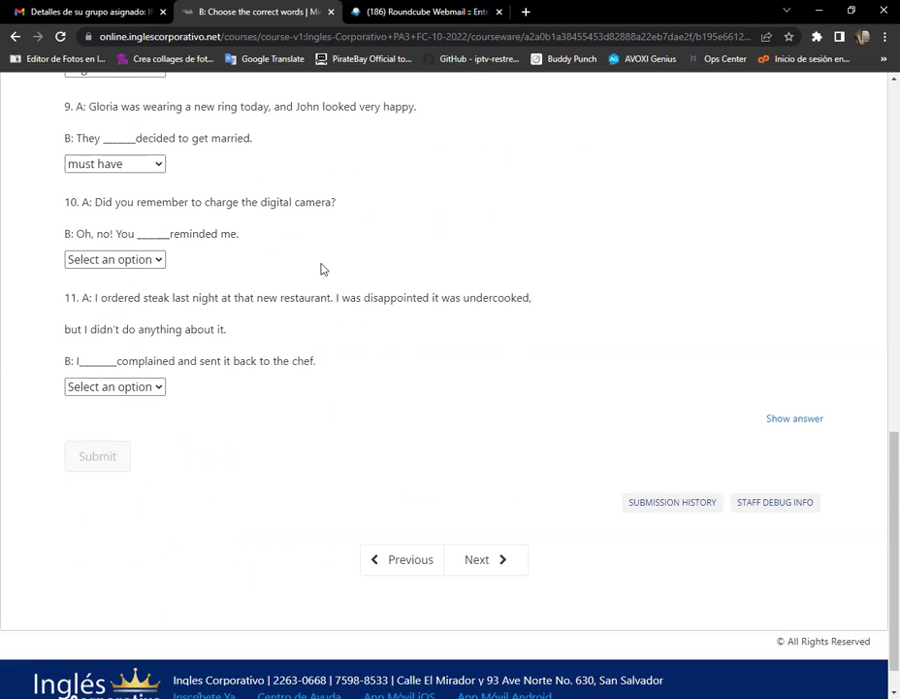
{"action": "left_click", "coordinate": [160, 262]}
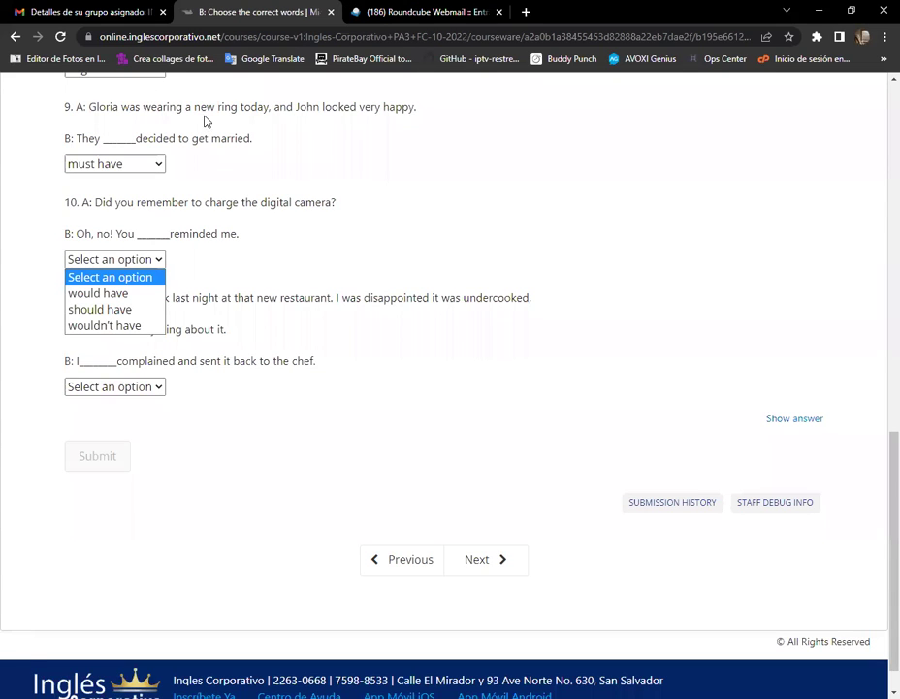
{"action": "left_click", "coordinate": [134, 310]}
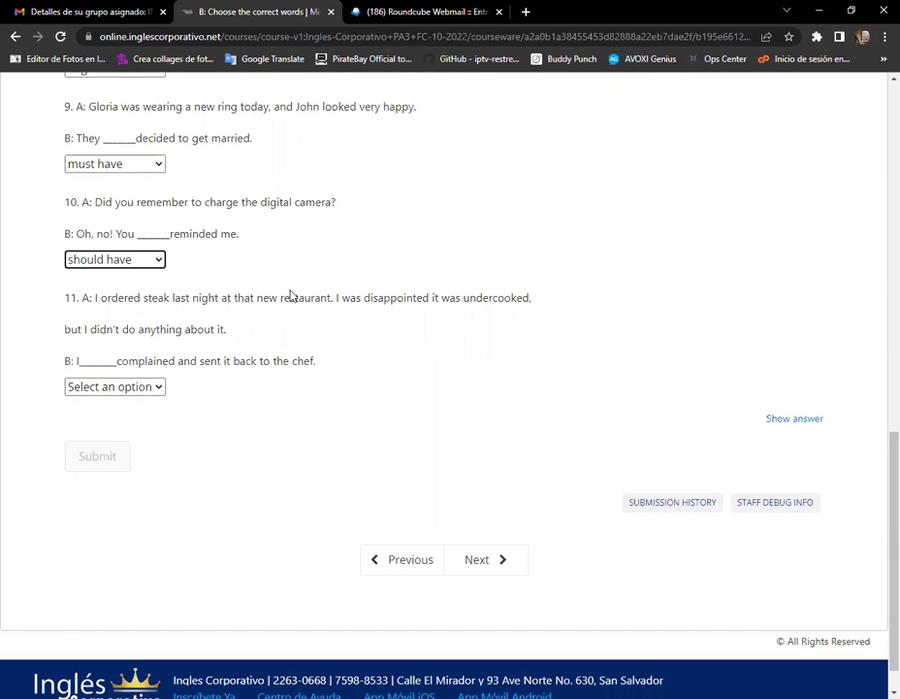
{"action": "left_click", "coordinate": [160, 389]}
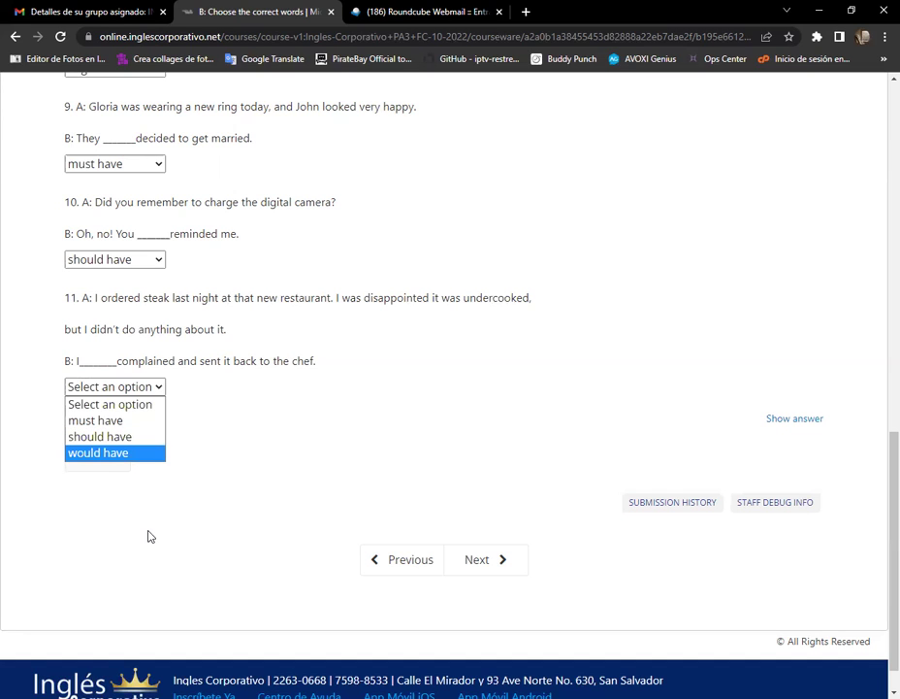
{"action": "left_click", "coordinate": [130, 453]}
Step: Go to part D, "Readings", of the midterm exam and open its "Reading Is Fun!" article in a separate view
{"action": "left_click", "coordinate": [502, 560]}
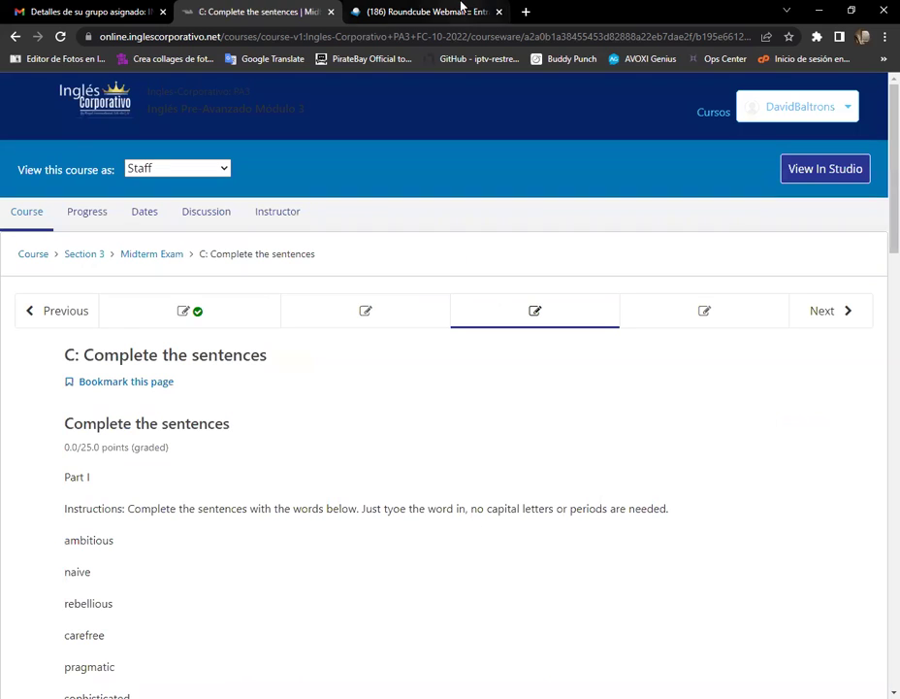
{"action": "left_click", "coordinate": [715, 310]}
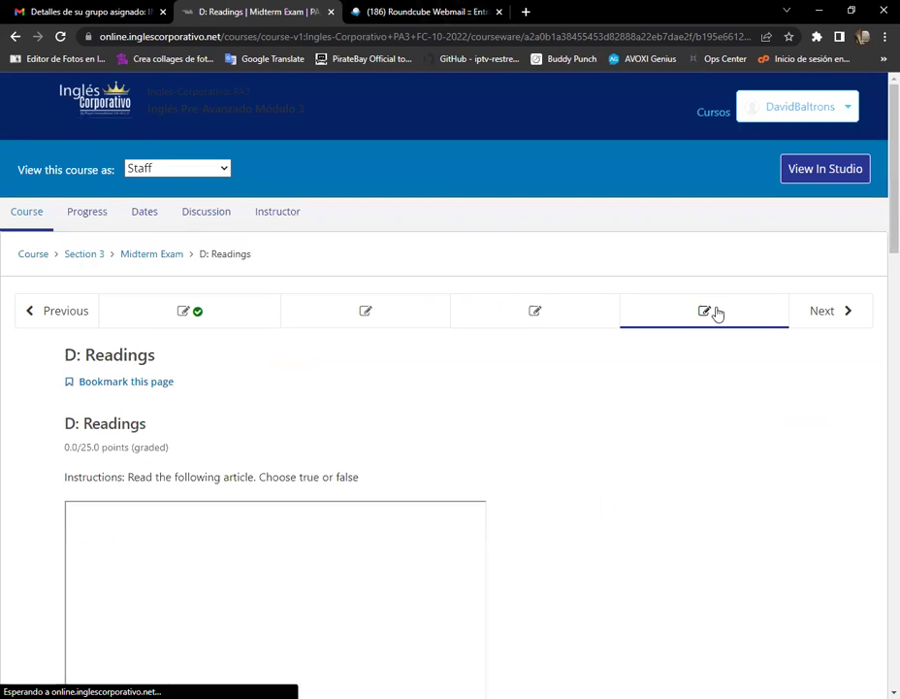
{"action": "scroll", "coordinate": [676, 350], "scroll_direction": "down", "scroll_amount": 5}
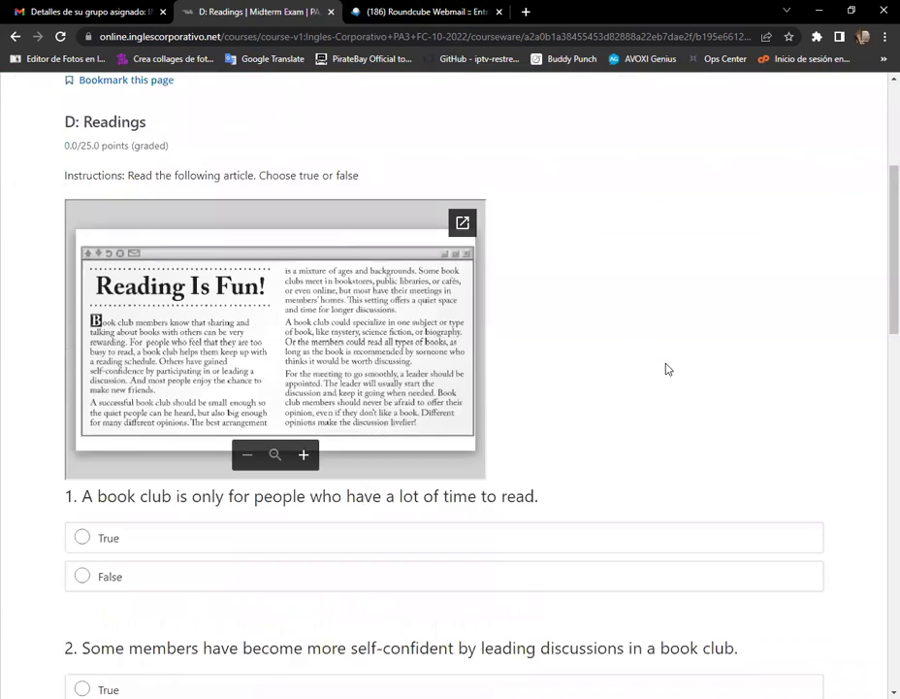
{"action": "scroll", "coordinate": [664, 376], "scroll_direction": "up", "scroll_amount": 2}
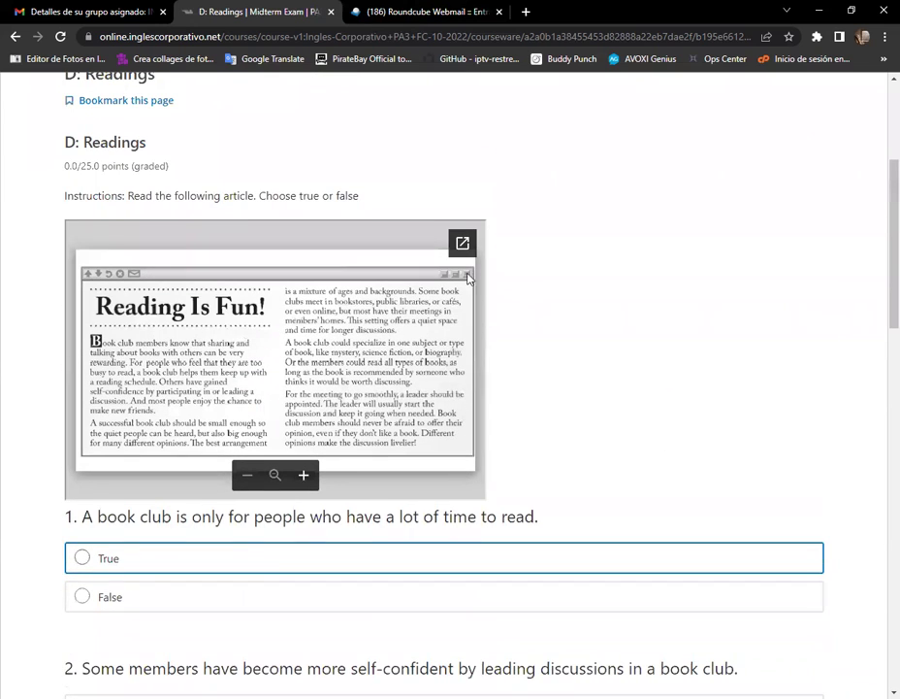
{"action": "left_click", "coordinate": [461, 245]}
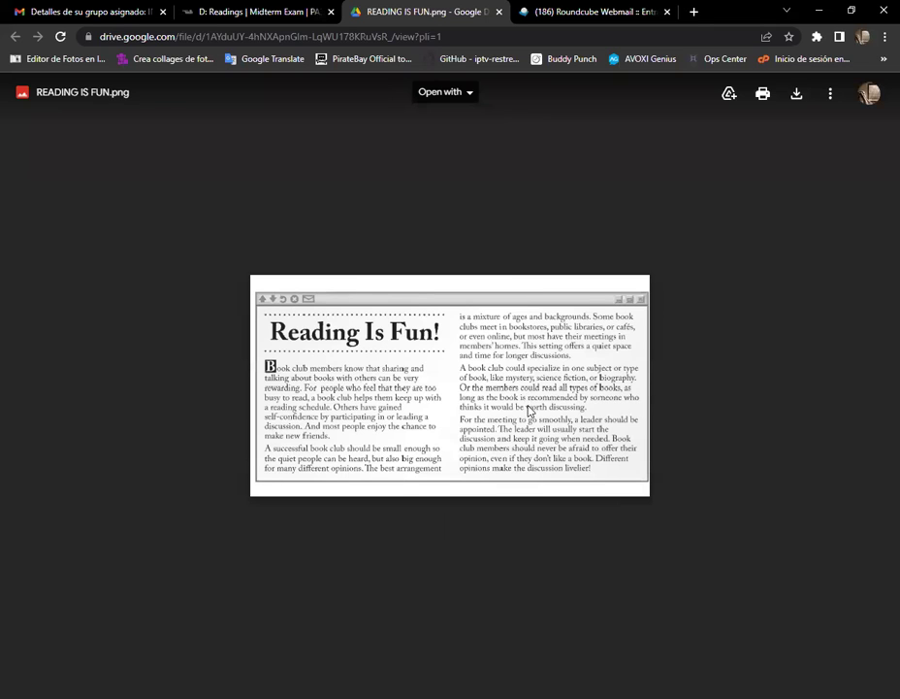
Step: Enlarge the "Reading Is Fun!" article to read about book clubs, and close it when finished
{"action": "key", "text": "ctrl+plus"}
{"action": "key", "text": "ctrl+plus"}
{"action": "key", "text": "ctrl+plus"}
{"action": "key", "text": "ctrl+plus"}
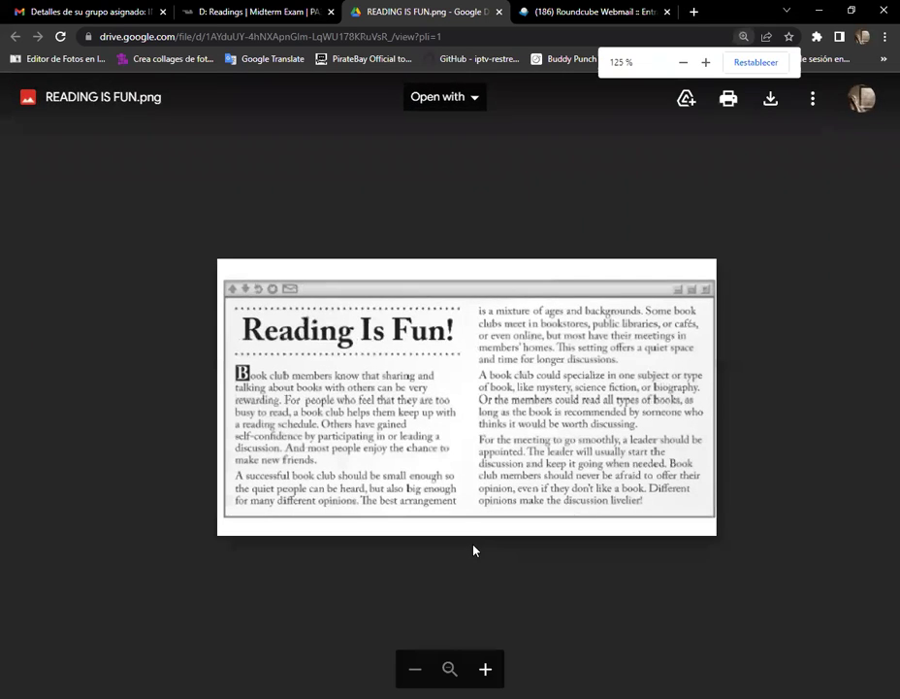
{"action": "key", "text": "ctrl+plus"}
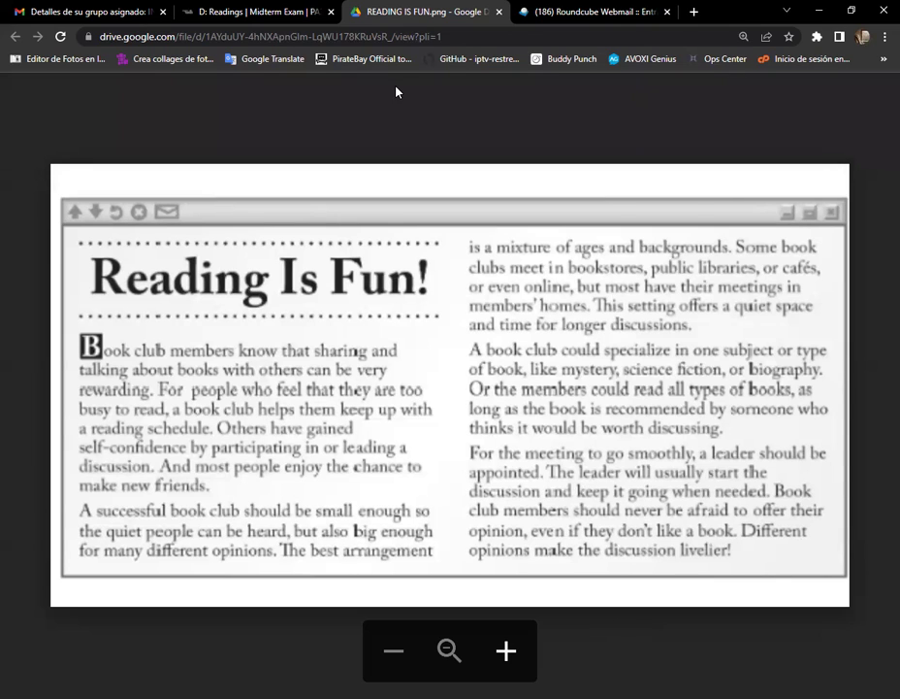
{"action": "key", "text": "ctrl+w"}
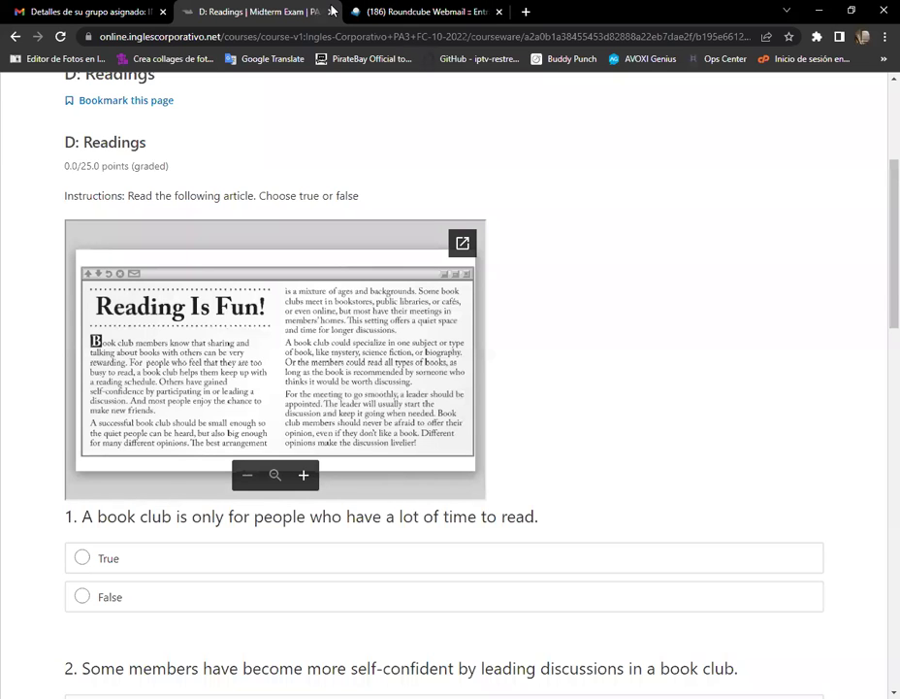
{"action": "key", "text": "alt+Tab"}
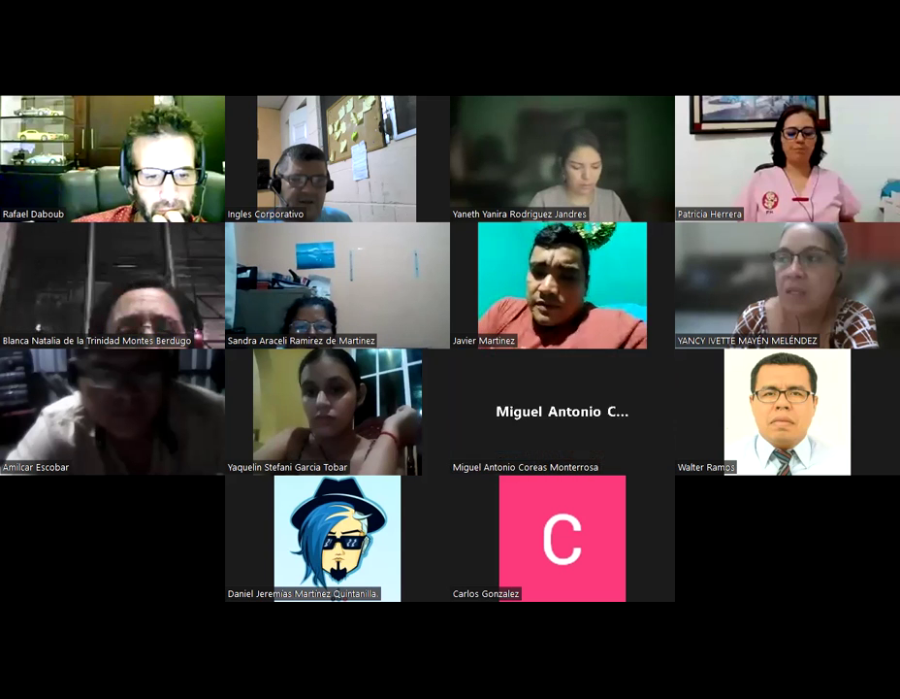